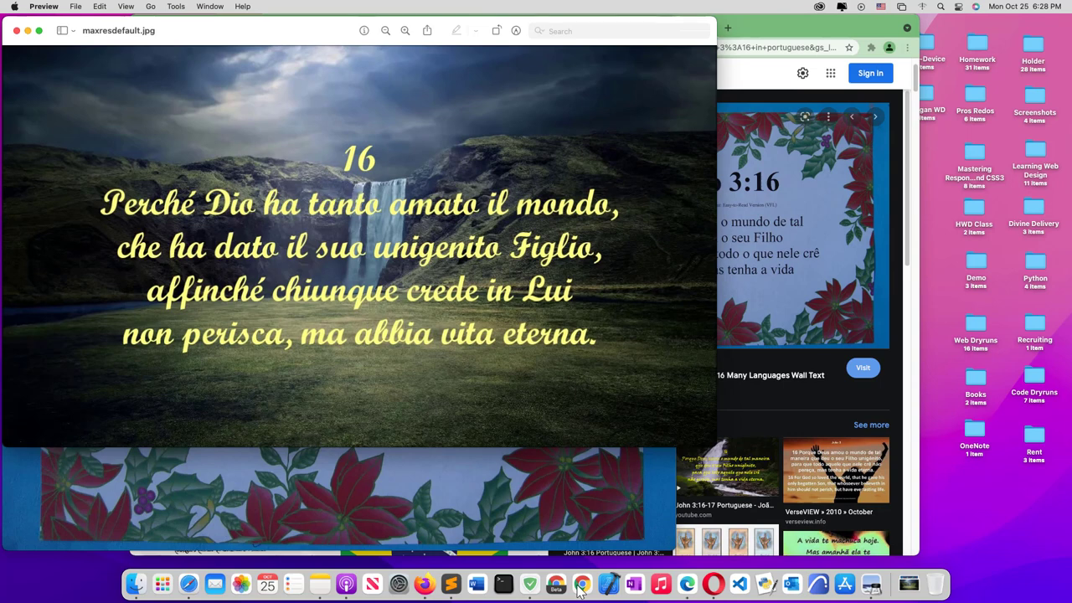
# Using Text Selection, select the line "Perché Dio ha tanto amato il mondo," in the image and view its English translation.
pyautogui.moveTo(101, 203); pyautogui.dragTo(586, 204)
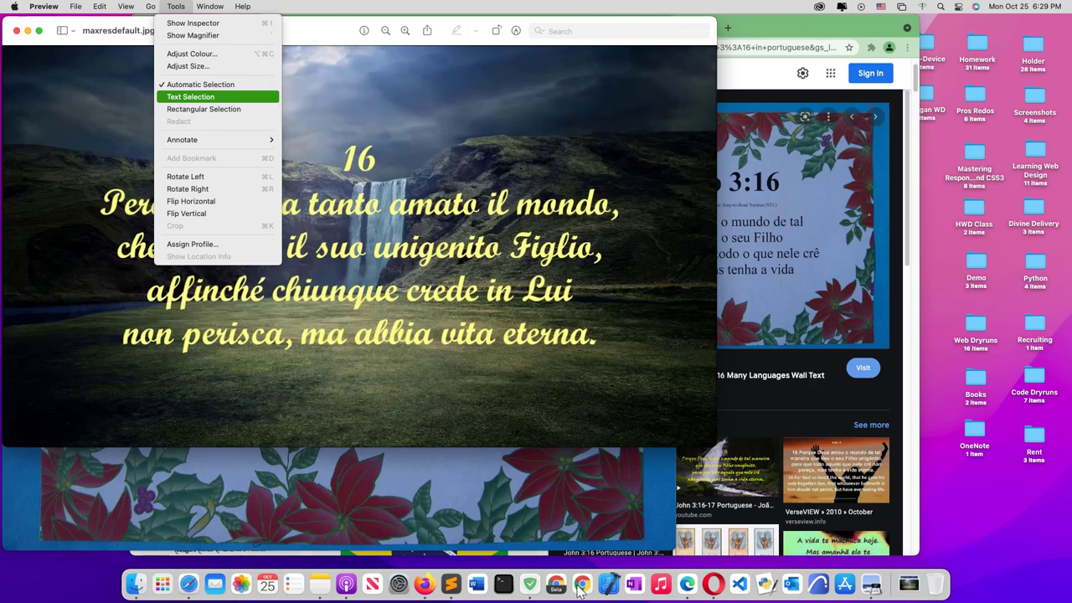
pyautogui.press('Return')
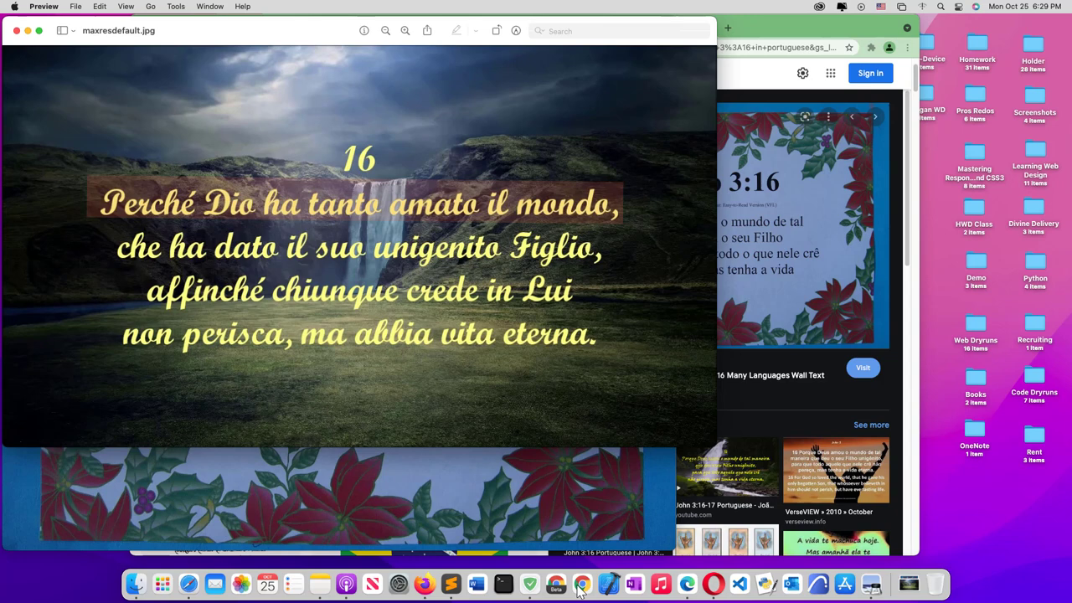
pyautogui.rightClick(589, 206)
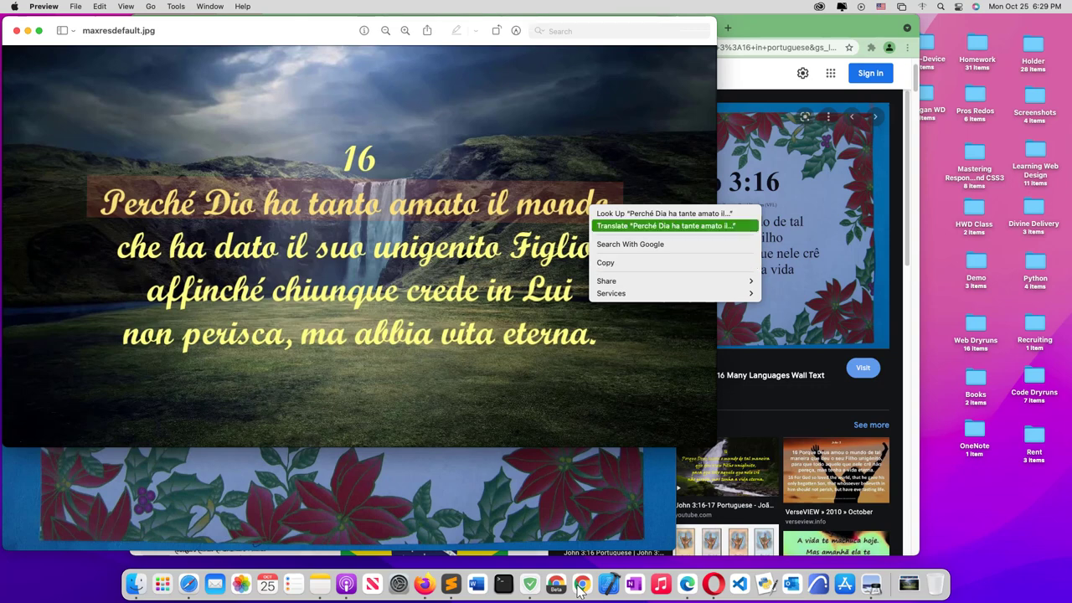
pyautogui.press('Return')
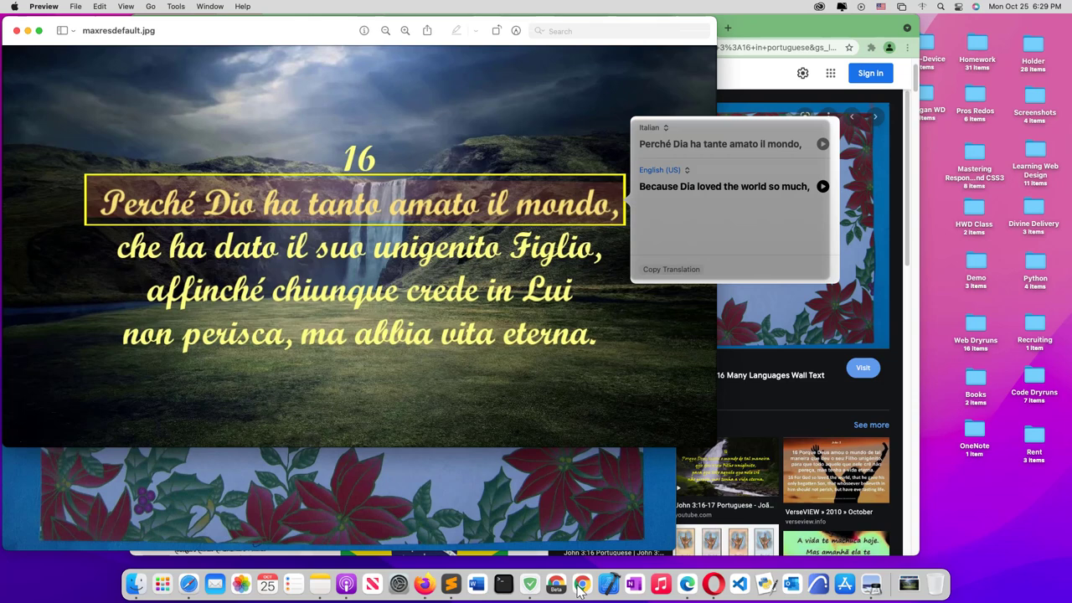
pyautogui.press('space')
pyautogui.press('Escape')
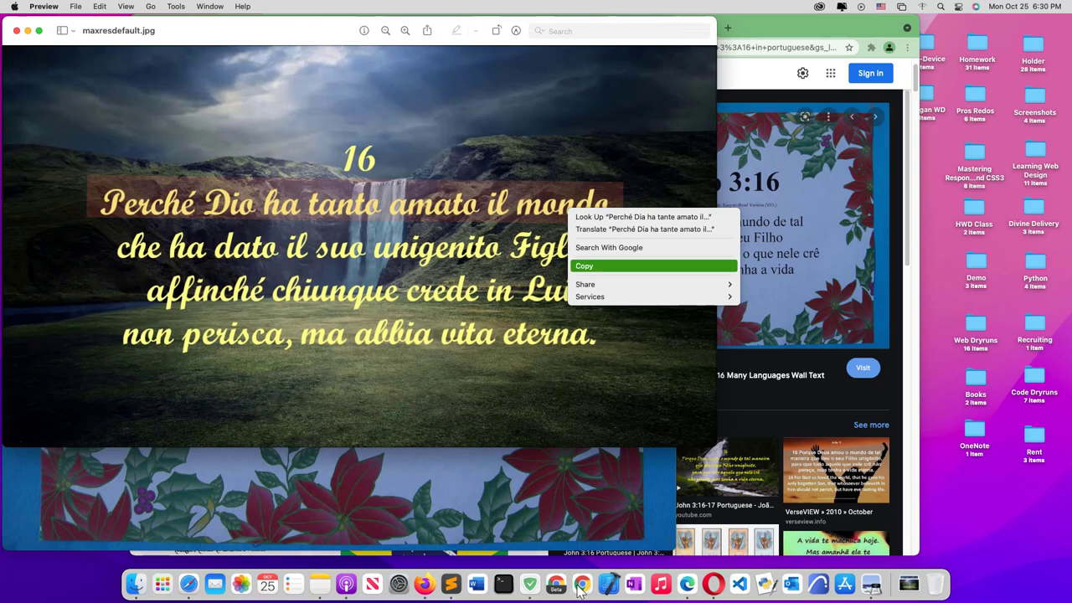
# Copy the selected Italian line and paste it into the Notes entry, below "For God so loved the world" with a blank line between.
pyautogui.press('Return')
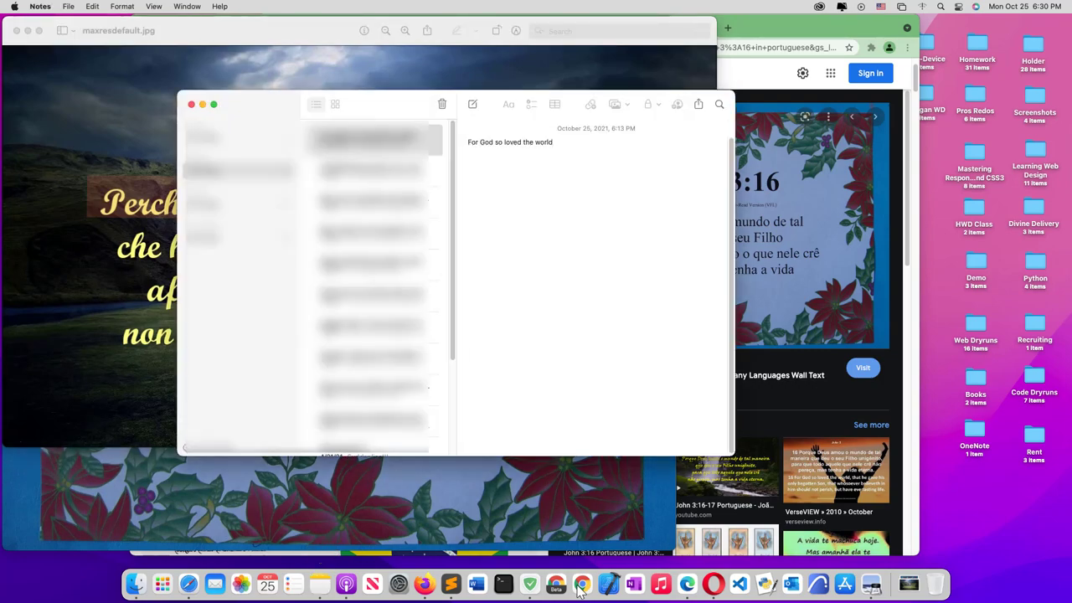
pyautogui.press('Return')
pyautogui.press('Return')
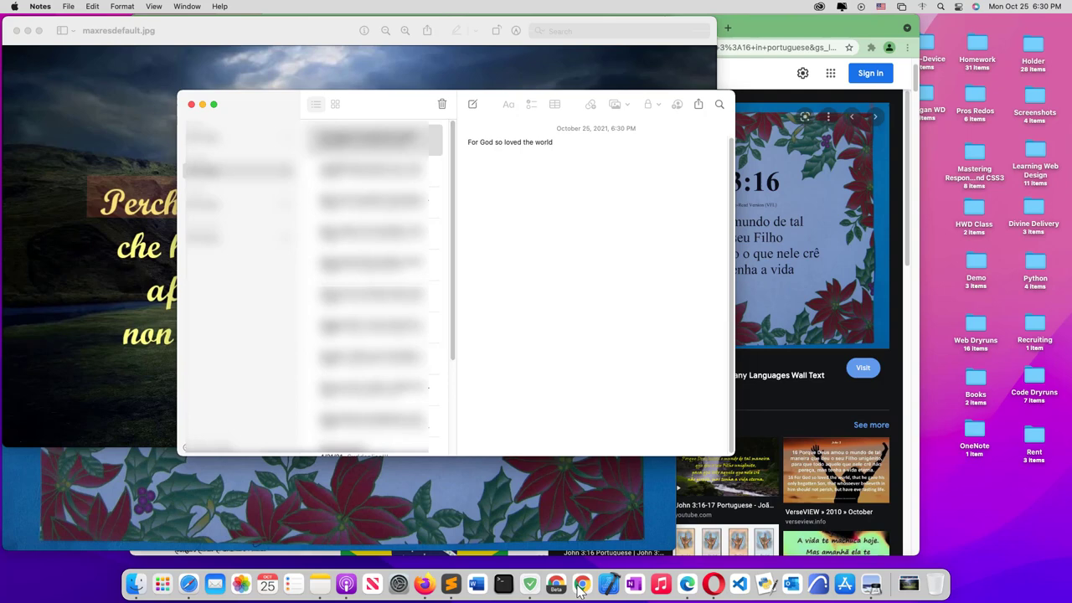
pyautogui.press('Return')
pyautogui.press('Return')
pyautogui.press('super+v')
pyautogui.press('super+h')
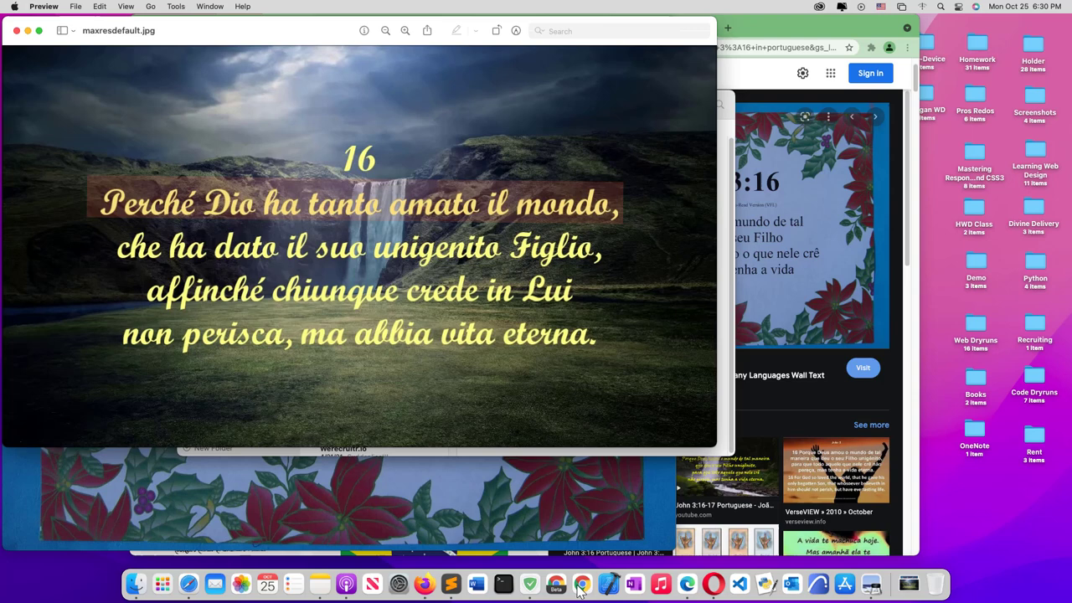
# Translate the selected Italian line into English, copy the translation and paste it below the Italian text in Notes.
pyautogui.rightClick(461, 200)
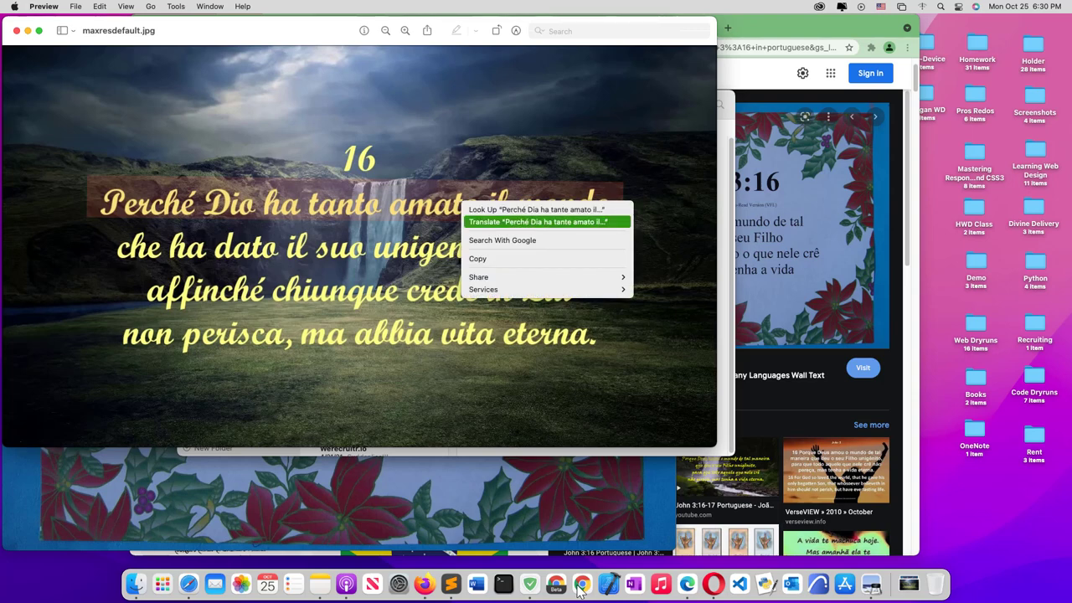
pyautogui.press('Return')
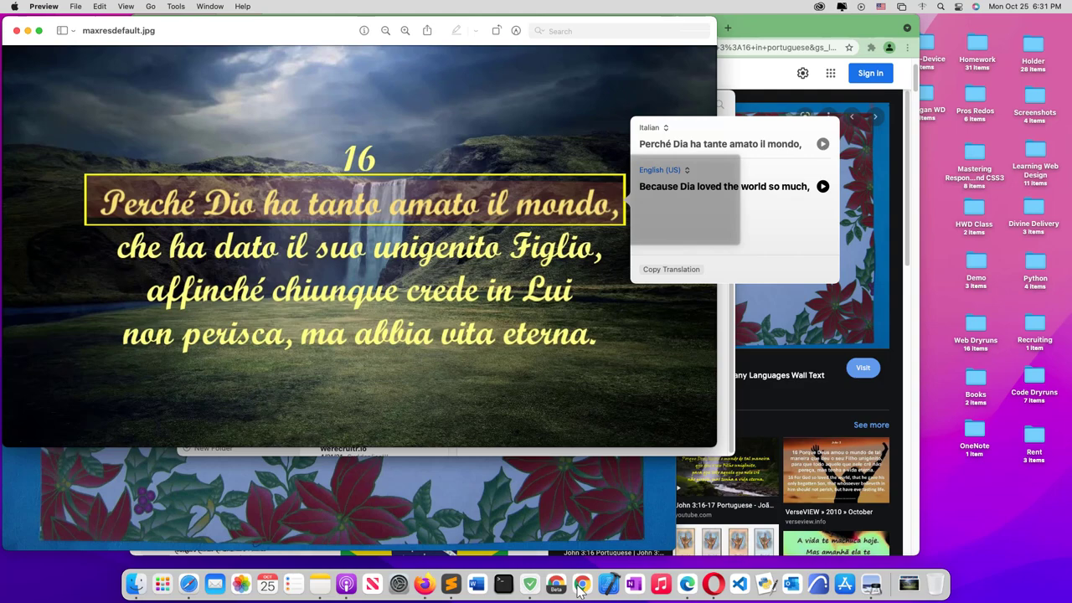
pyautogui.click(319, 584)
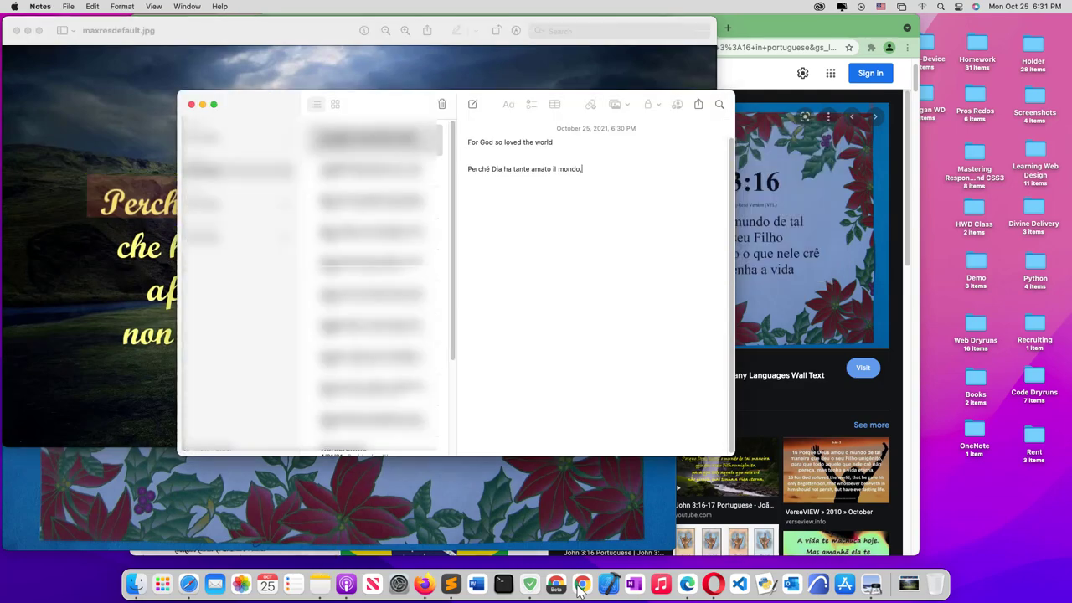
pyautogui.press('Return')
pyautogui.press('super+v')
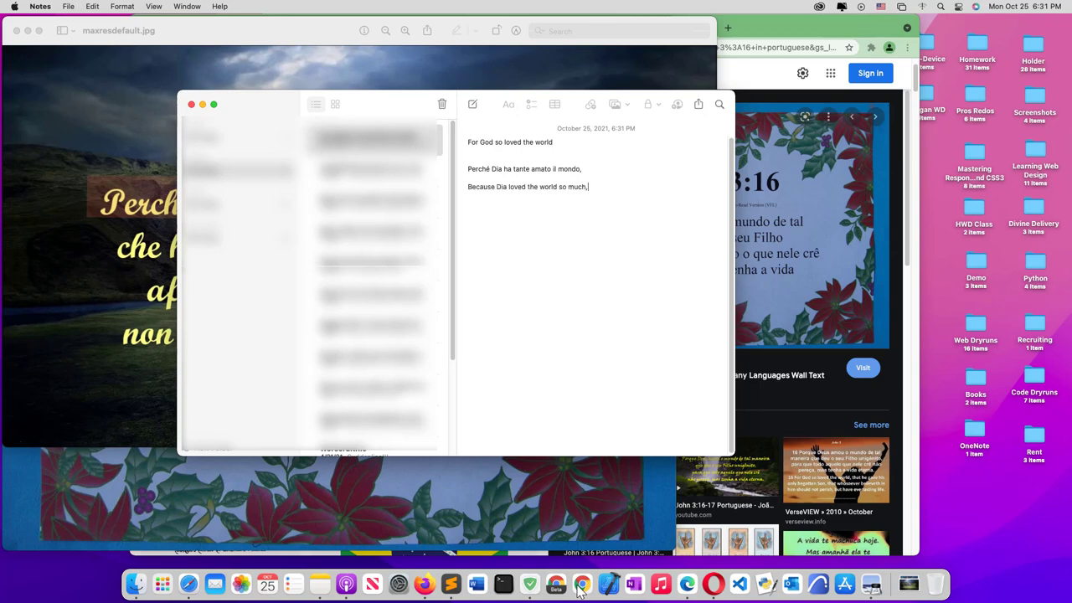
# Close the Notes window and maxresdefault.jpg, and switch to DSC00853.JPG in Preview.
pyautogui.press('super+w')
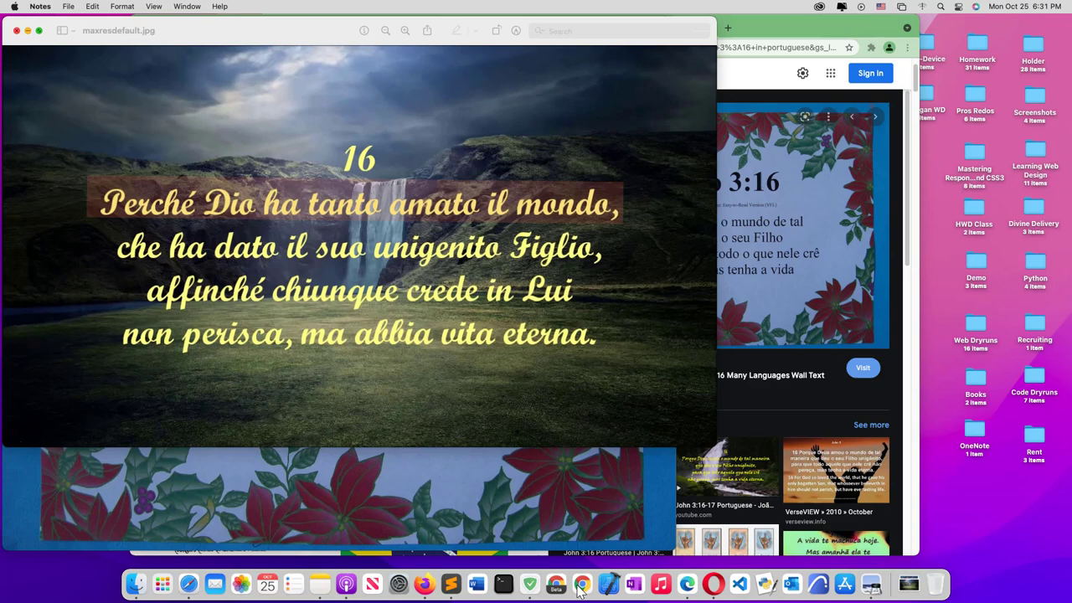
pyautogui.press('super+w')
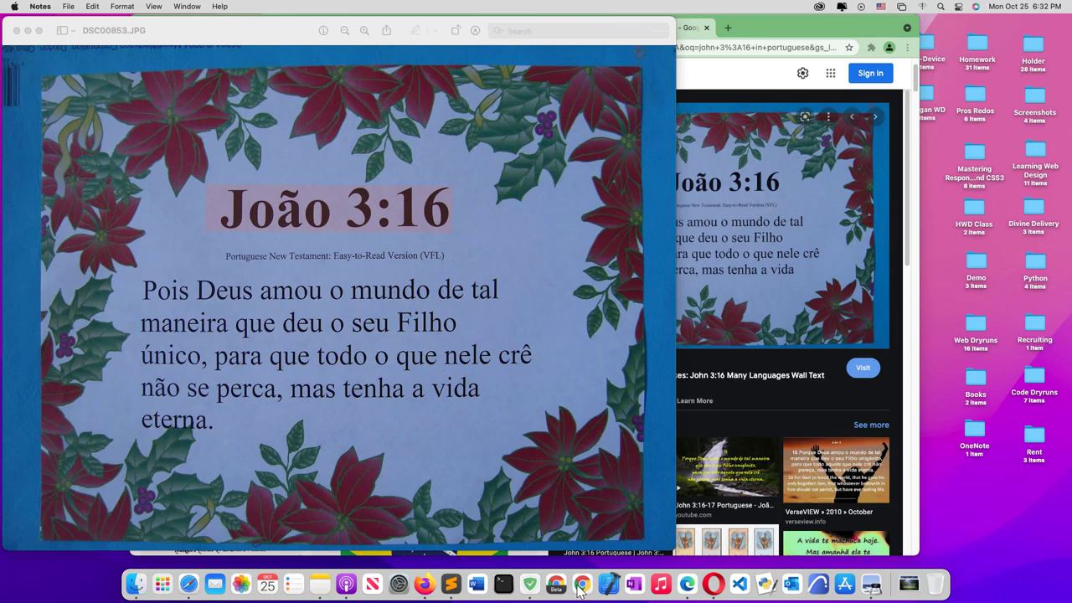
pyautogui.press('super+Tab')
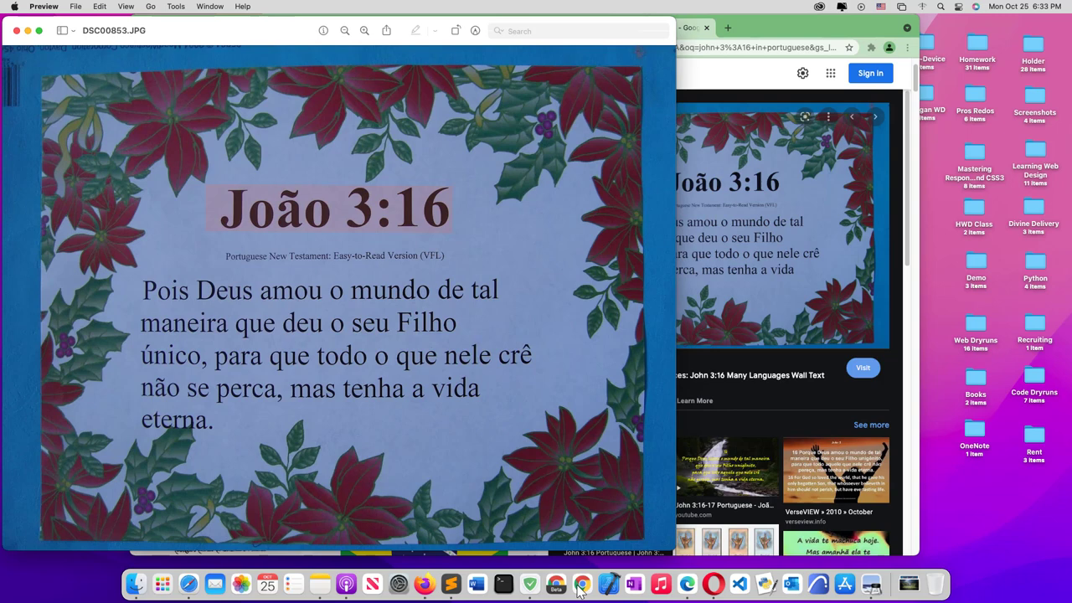
# Choose Text Selection as the selection mode for the DSC00853.JPG image.
pyautogui.hotkey('ctrl', 'F2')
pyautogui.press('Right')
pyautogui.press('Right')
pyautogui.press('Right')
pyautogui.press('Right')
pyautogui.press('Right')
pyautogui.press('Down')
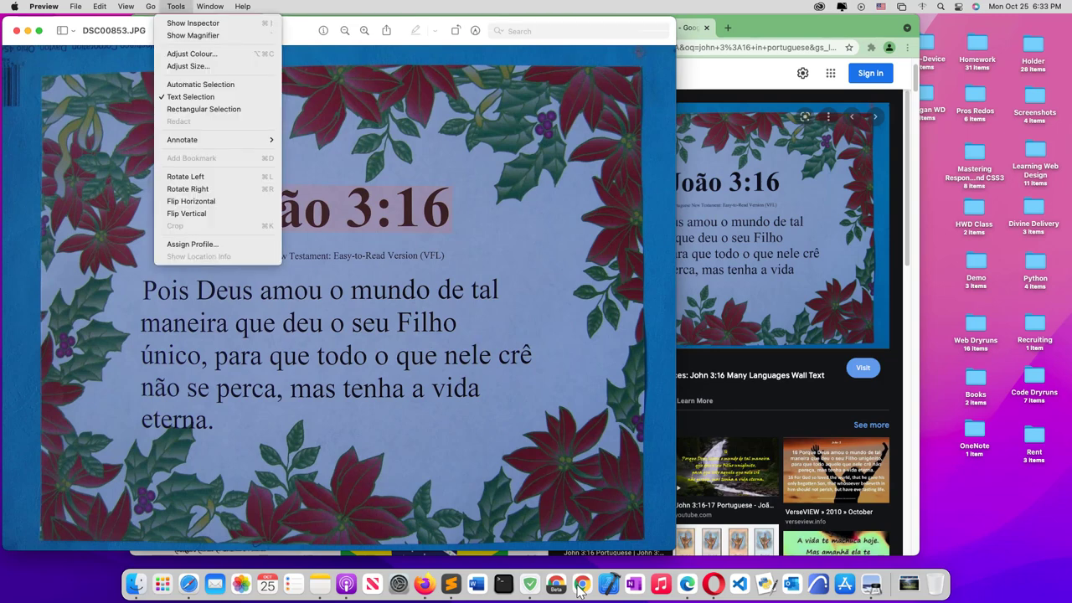
pyautogui.press('Down')
pyautogui.press('Down')
pyautogui.press('Down')
pyautogui.press('Down')
pyautogui.press('Down')
pyautogui.press('Down')
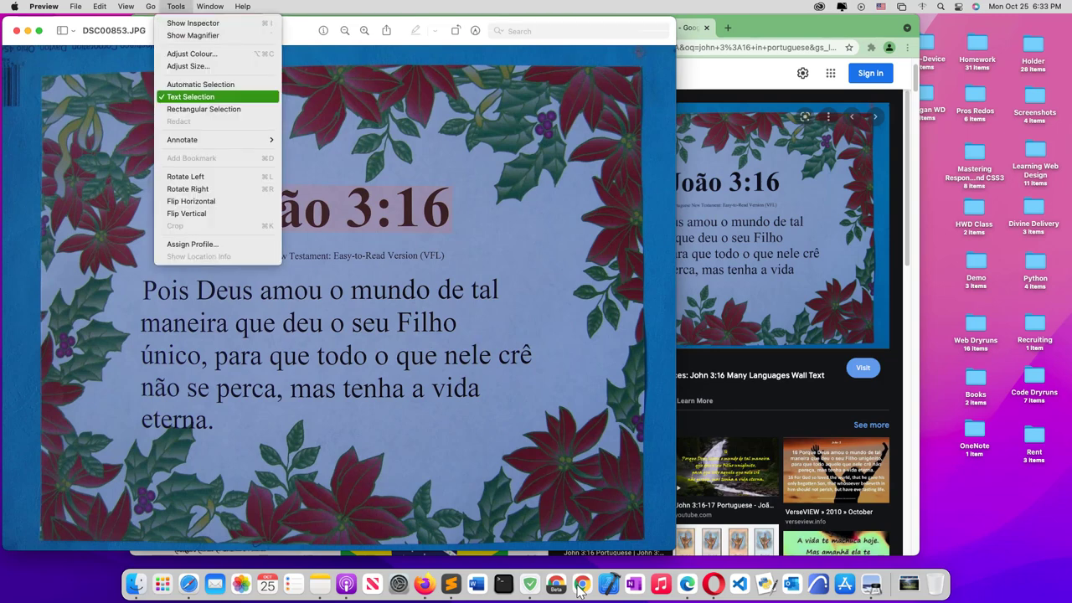
pyautogui.press('Return')
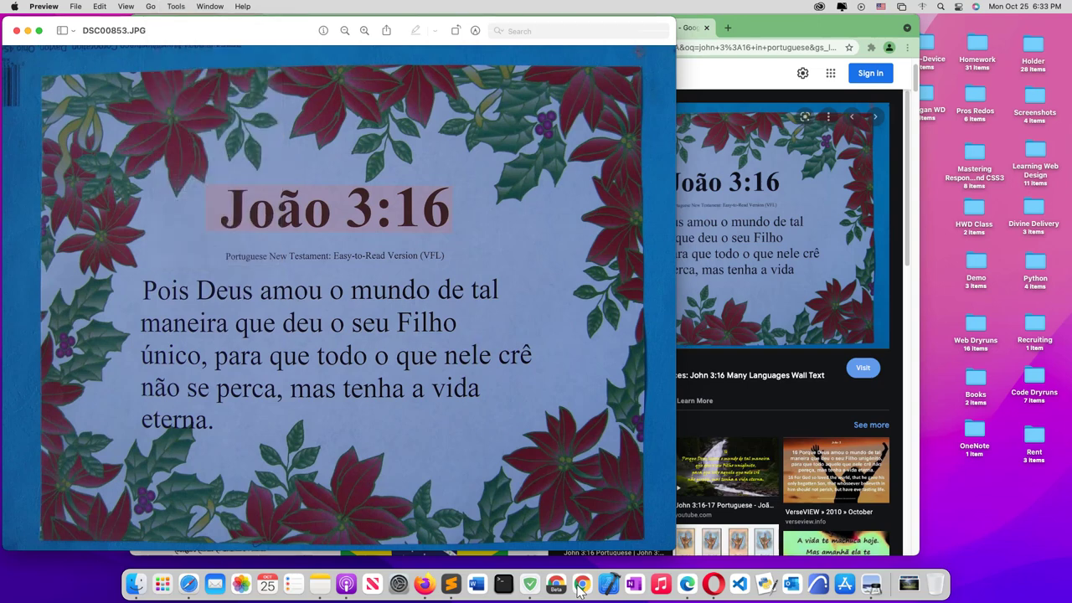